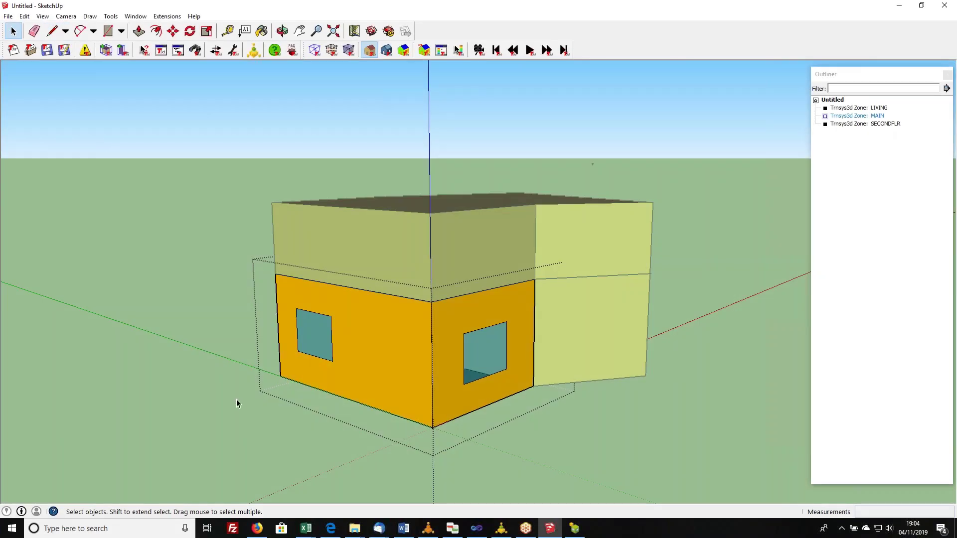
Orbit the model so the MAIN zone's orange windowed wall faces the viewer
{"action": "left_click", "coordinate": [283, 31]}
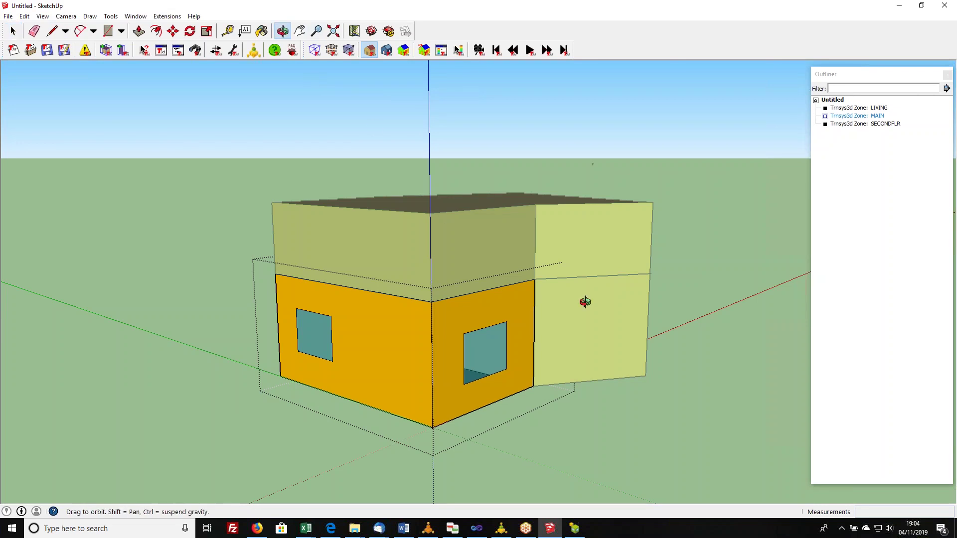
{"action": "mouse_move", "coordinate": [584, 308]}
{"action": "left_mouse_down"}
{"action": "mouse_move", "coordinate": [524, 291]}
{"action": "mouse_move", "coordinate": [550, 289]}
{"action": "mouse_move", "coordinate": [458, 280]}
{"action": "mouse_move", "coordinate": [581, 295]}
{"action": "mouse_move", "coordinate": [574, 270]}
{"action": "mouse_move", "coordinate": [402, 283]}
{"action": "left_mouse_up"}
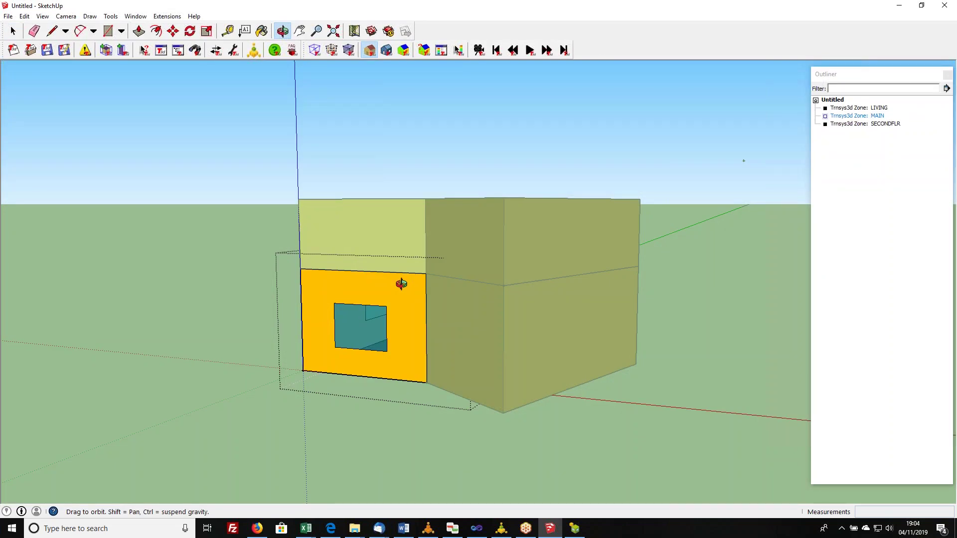
{"action": "left_click", "coordinate": [14, 31]}
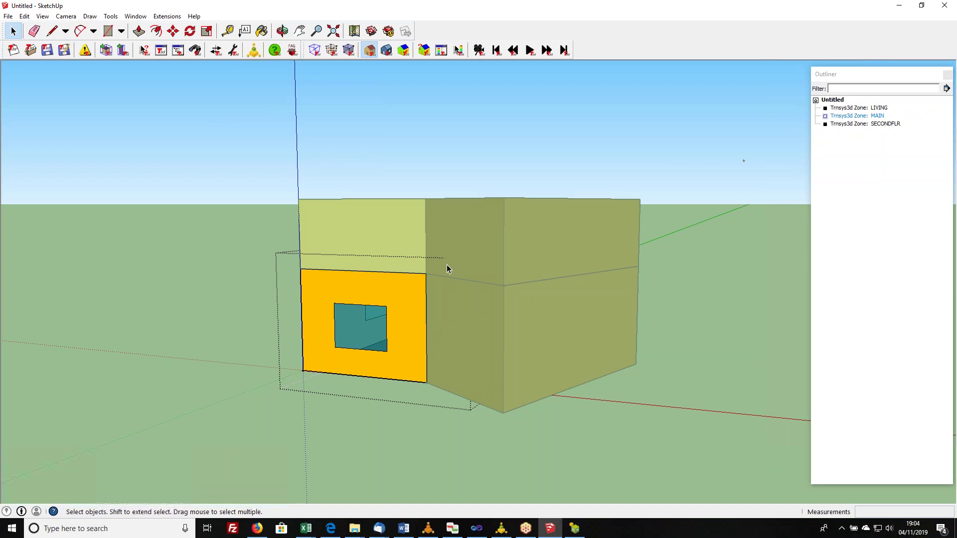
Inside the LIVING group, draw a closed door rectangle up from the orange wall's bottom edge
{"action": "left_click", "coordinate": [533, 336]}
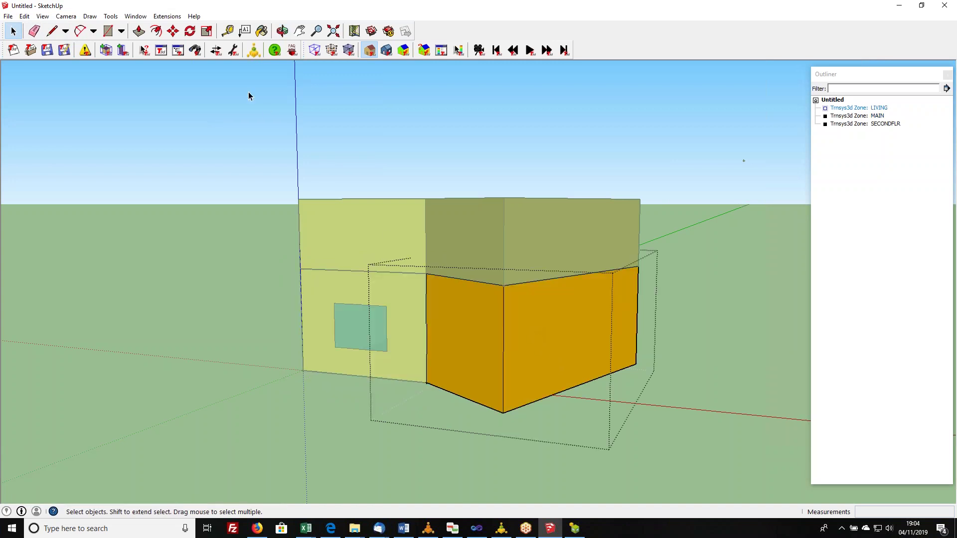
{"action": "left_click", "coordinate": [52, 30]}
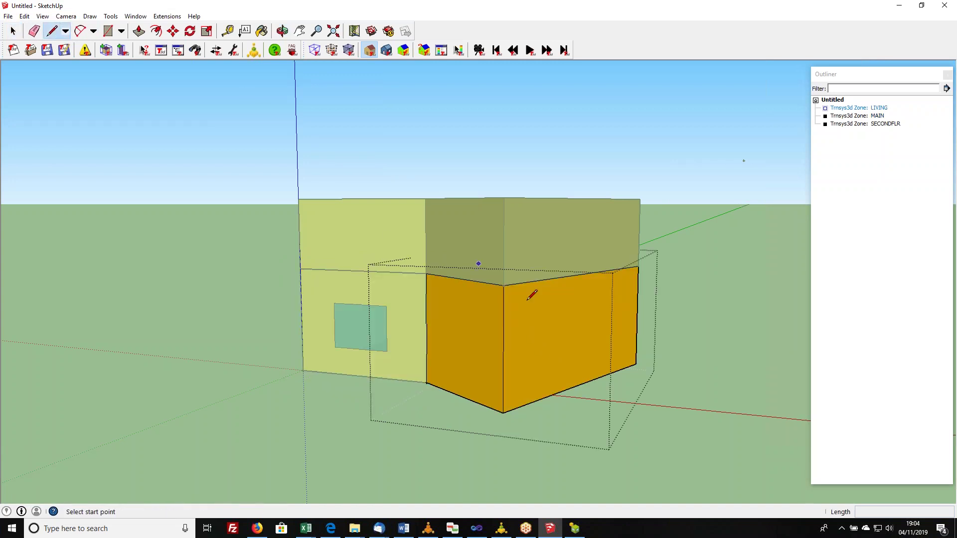
{"action": "left_click", "coordinate": [542, 397]}
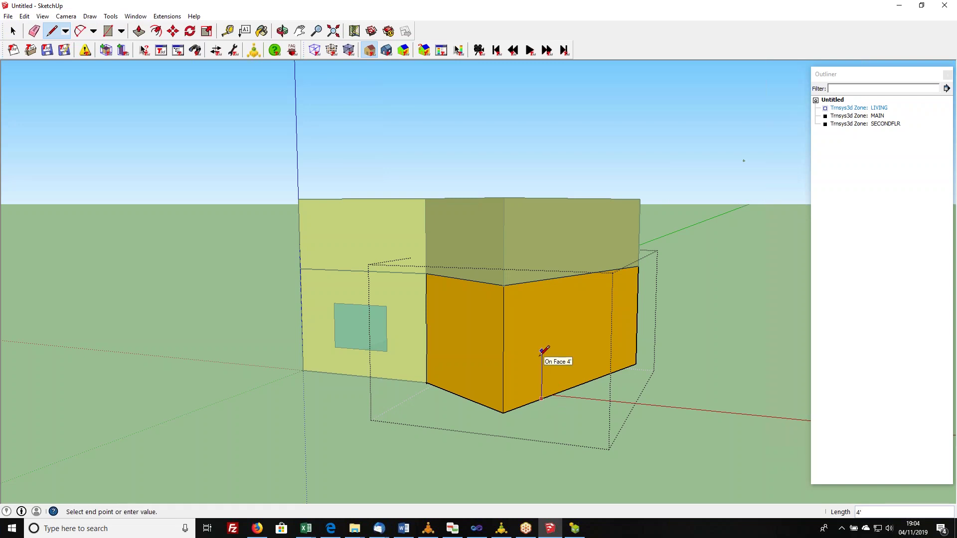
{"action": "left_click", "coordinate": [541, 315]}
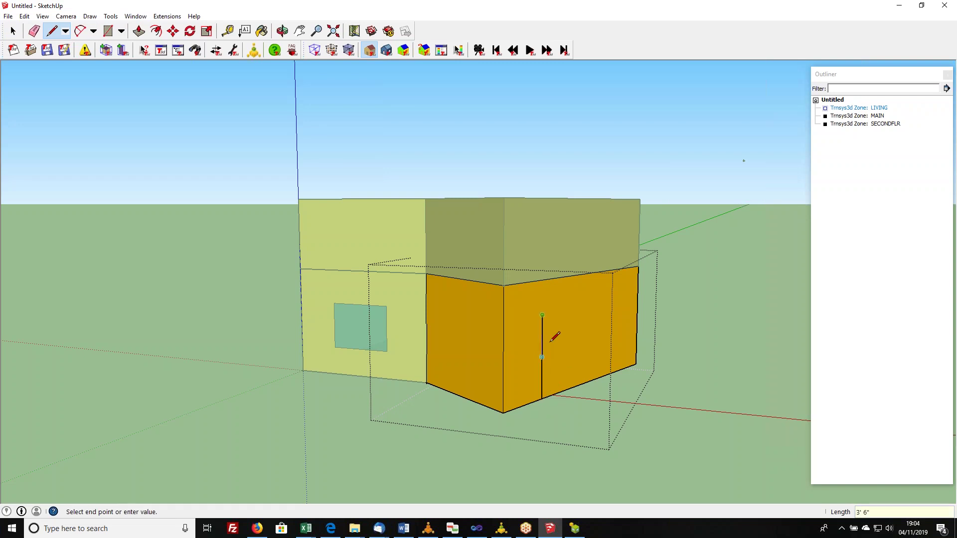
{"action": "left_click", "coordinate": [563, 310]}
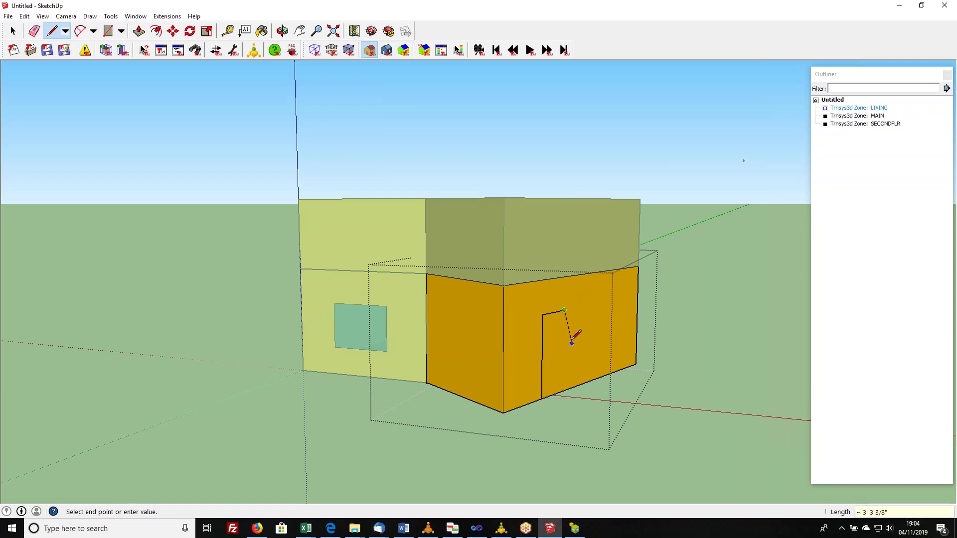
{"action": "left_click", "coordinate": [564, 390]}
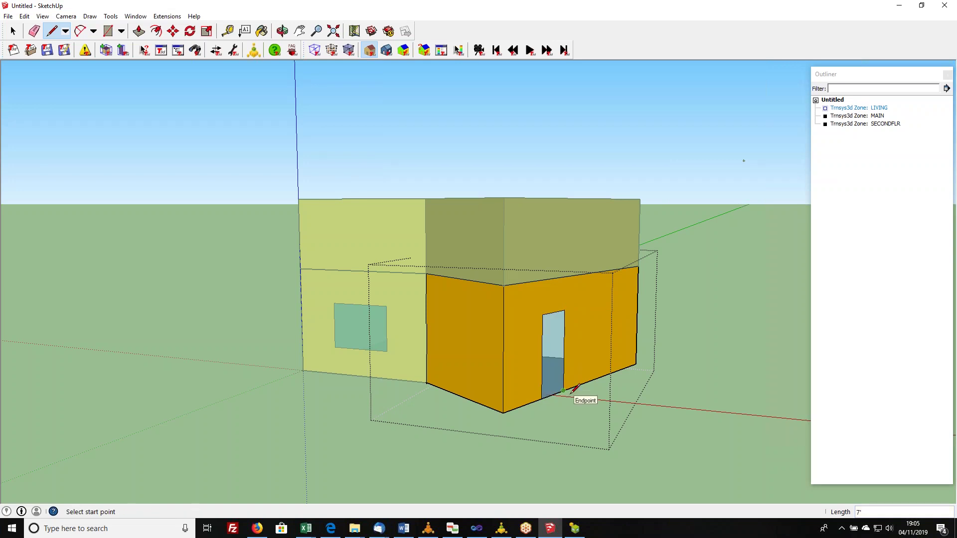
{"action": "left_click", "coordinate": [282, 30]}
{"action": "mouse_move", "coordinate": [573, 227]}
{"action": "left_mouse_down"}
{"action": "mouse_move", "coordinate": [494, 196]}
{"action": "mouse_move", "coordinate": [348, 232]}
{"action": "left_mouse_up"}
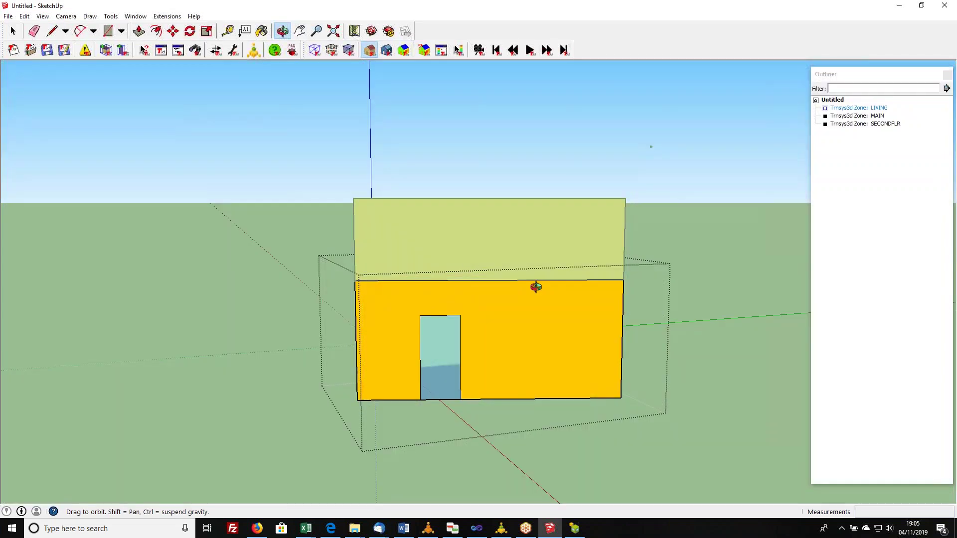
{"action": "mouse_move", "coordinate": [537, 287]}
{"action": "left_mouse_down"}
{"action": "mouse_move", "coordinate": [389, 272]}
{"action": "mouse_move", "coordinate": [530, 321]}
{"action": "mouse_move", "coordinate": [576, 315]}
{"action": "mouse_move", "coordinate": [489, 307]}
{"action": "mouse_move", "coordinate": [526, 277]}
{"action": "mouse_move", "coordinate": [568, 277]}
{"action": "left_mouse_up"}
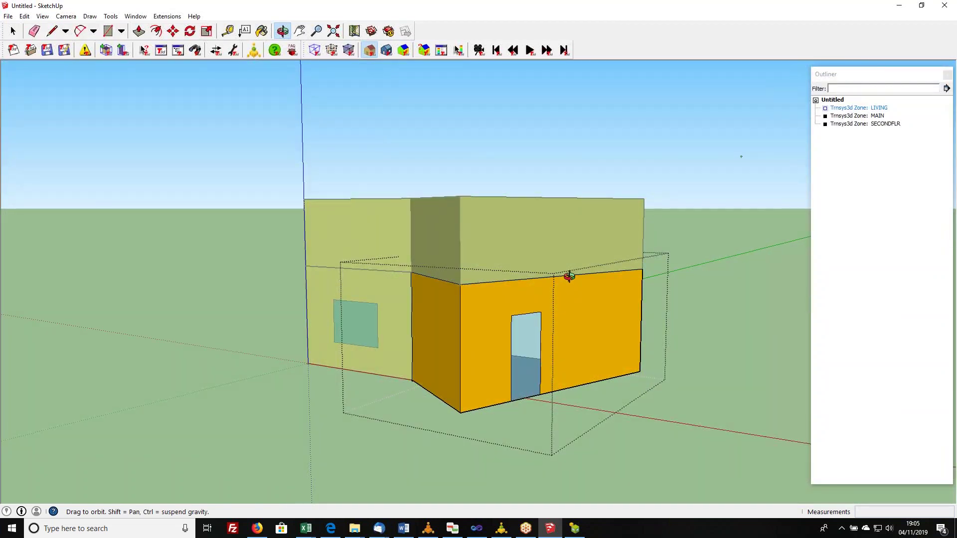
{"action": "left_click", "coordinate": [13, 31]}
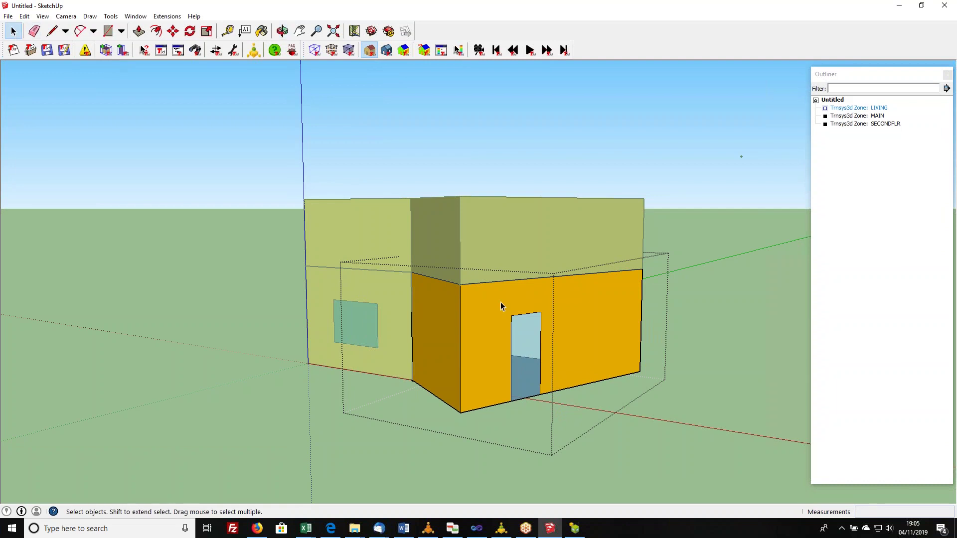
Delete the see-through door face inside the door outline
{"action": "left_click", "coordinate": [527, 341]}
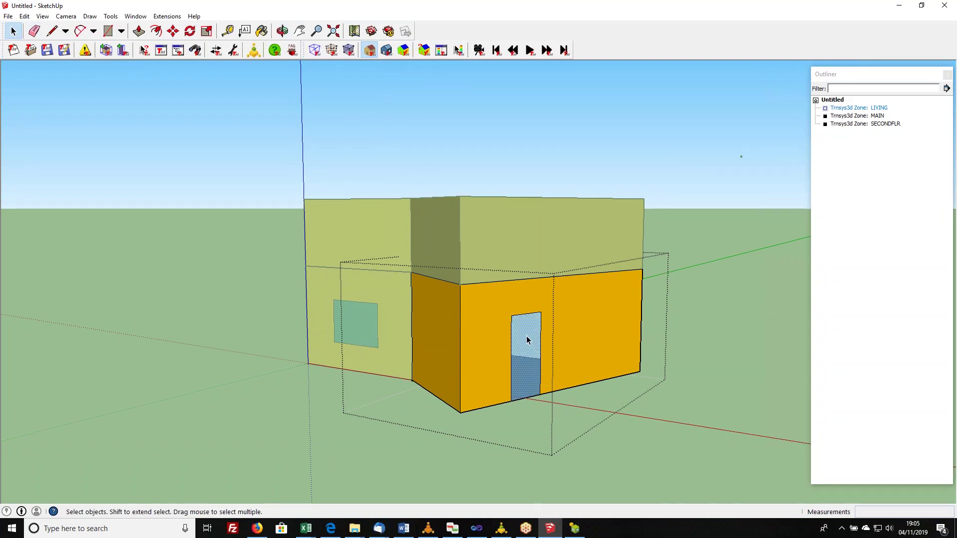
{"action": "key", "text": "Delete"}
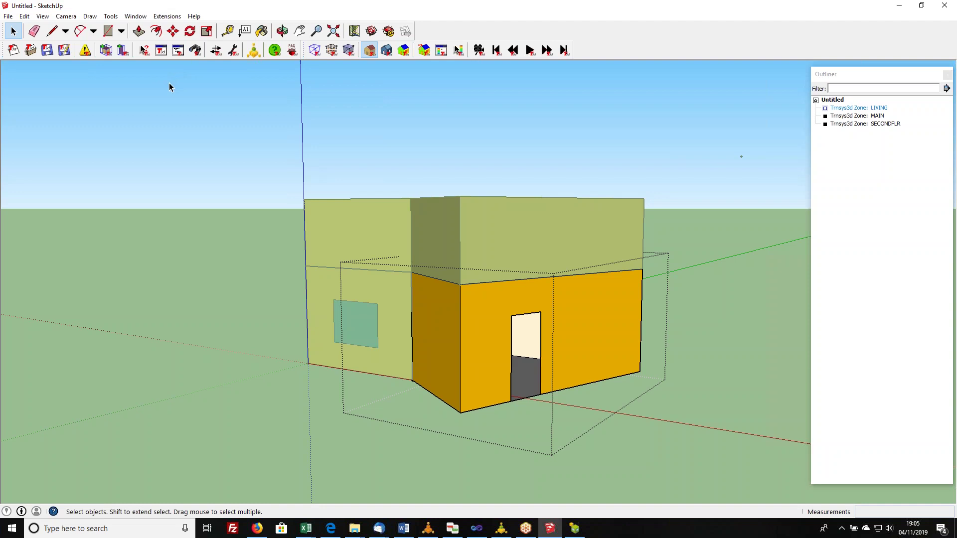
Draw a corner-to-corner diagonal to refill the door face, then delete the diagonal
{"action": "left_click", "coordinate": [52, 31]}
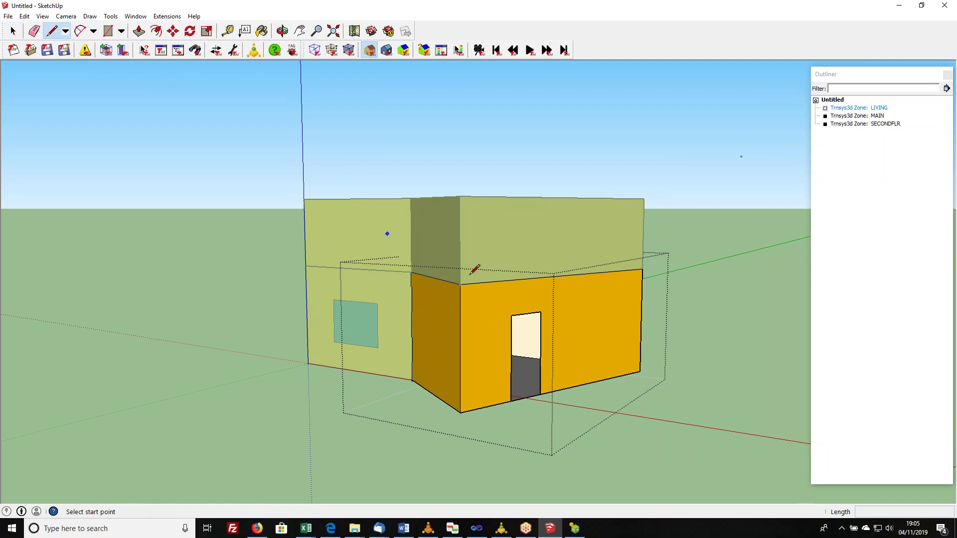
{"action": "left_click", "coordinate": [512, 316]}
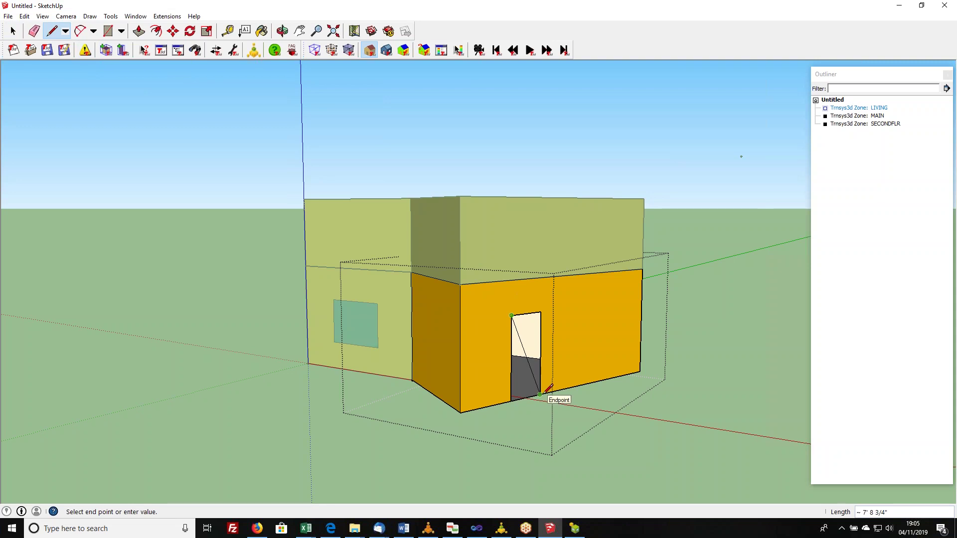
{"action": "left_click", "coordinate": [543, 394]}
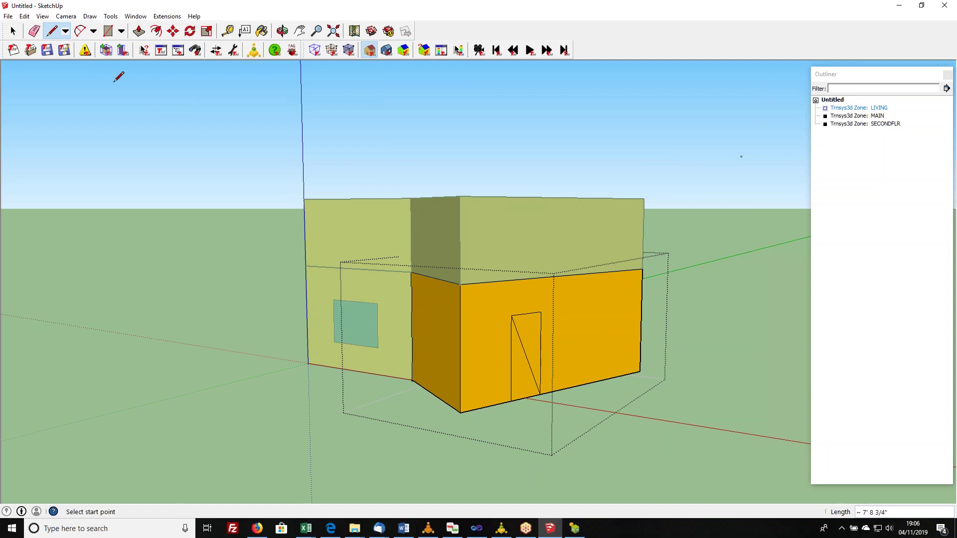
{"action": "left_click", "coordinate": [13, 31]}
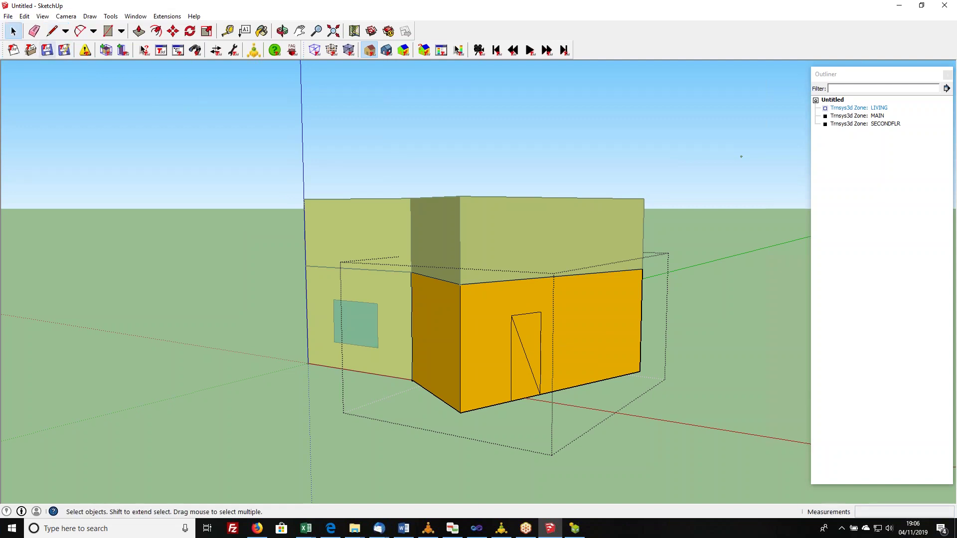
{"action": "left_click", "coordinate": [522, 346]}
{"action": "key", "text": "Delete"}
Draw a vertical line from the door top's midpoint to the LIVING wall's top edge
{"action": "left_click", "coordinate": [51, 31]}
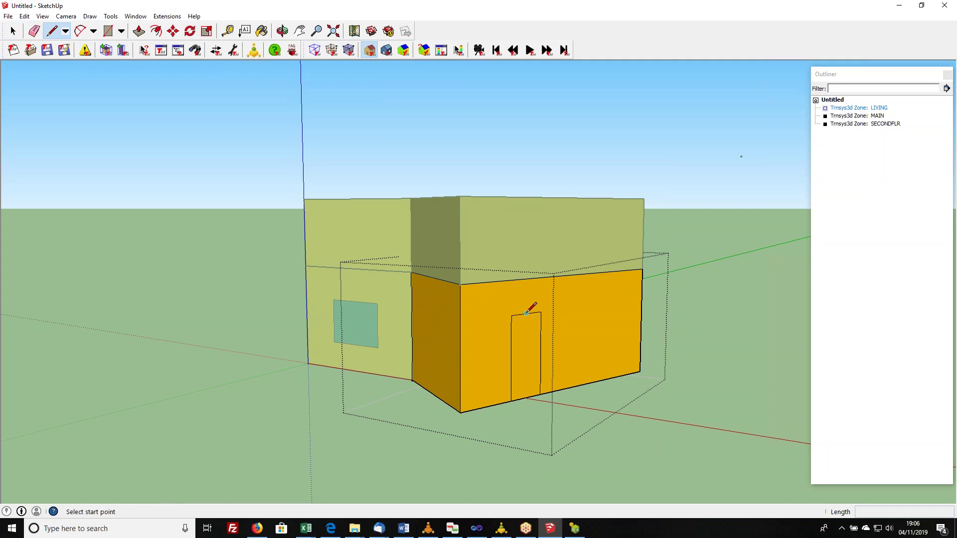
{"action": "left_click", "coordinate": [527, 313]}
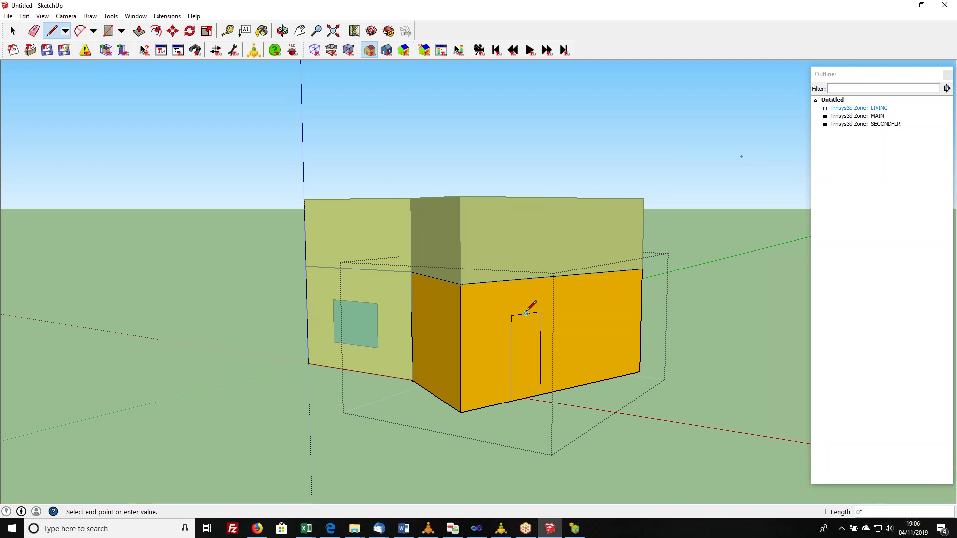
{"action": "left_click", "coordinate": [527, 279]}
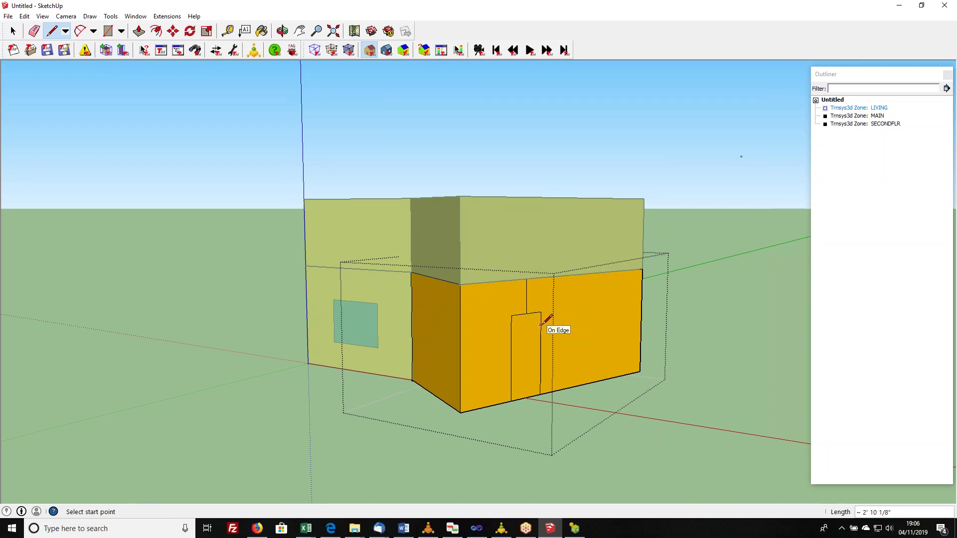